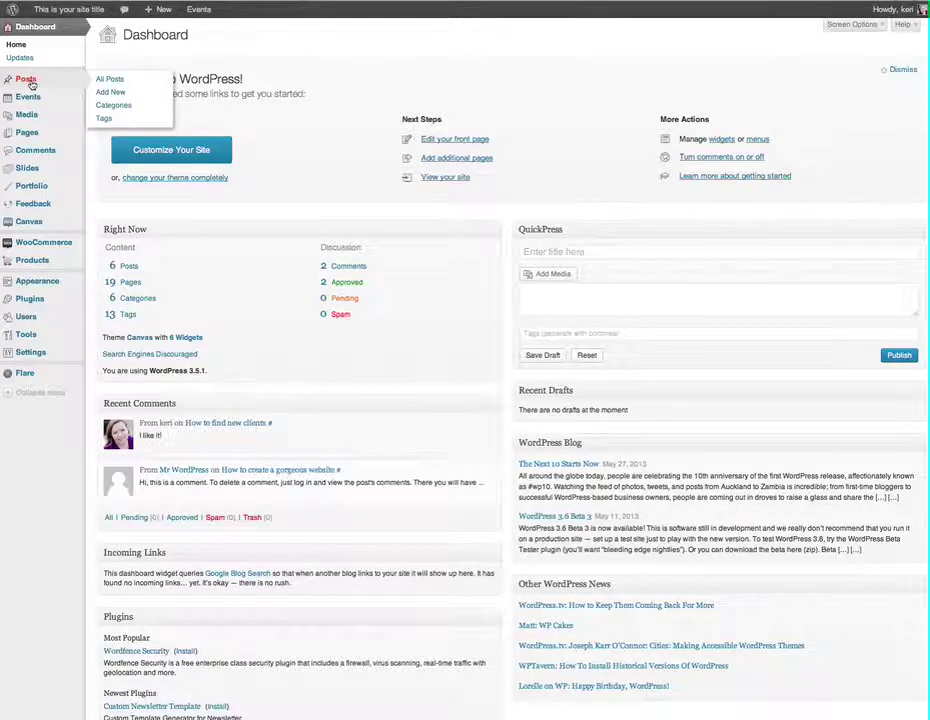
Go to the Posts list and open 'This is a test blog post' in the editor
click(30, 83)
mouse_move(185, 139)
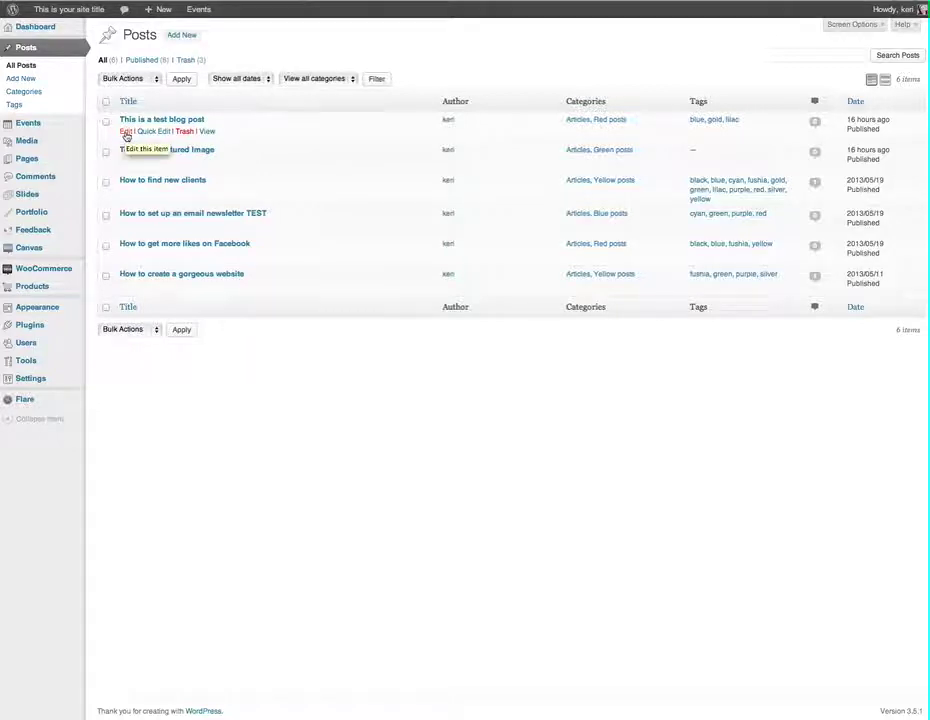
click(125, 131)
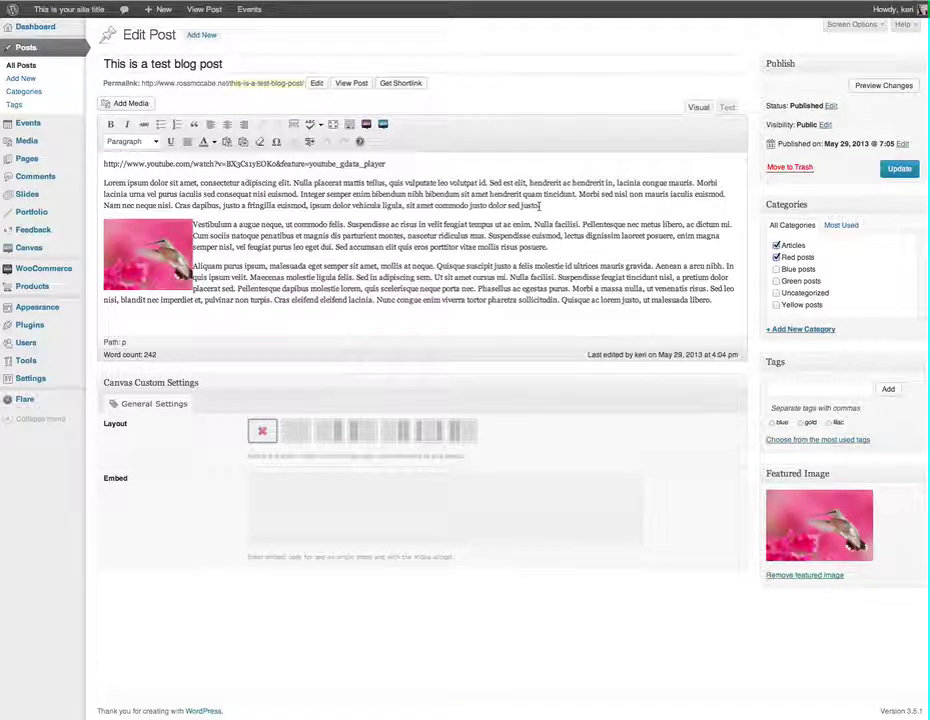
Select 'justo dolor sed justo' at the end of the first paragraph and start a link
drag(539, 205, 416, 205)
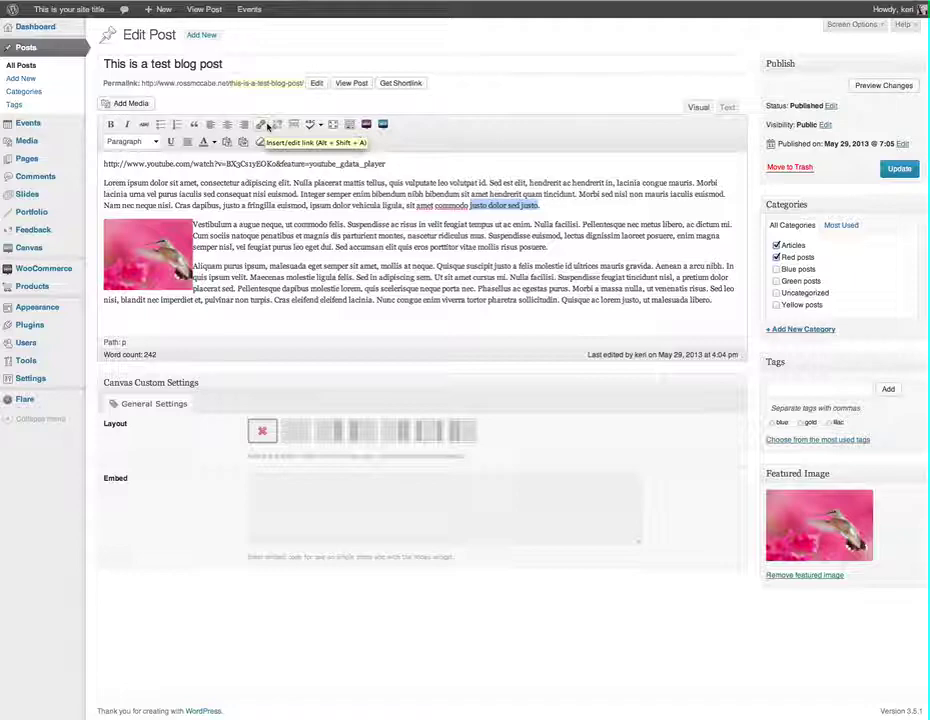
click(262, 124)
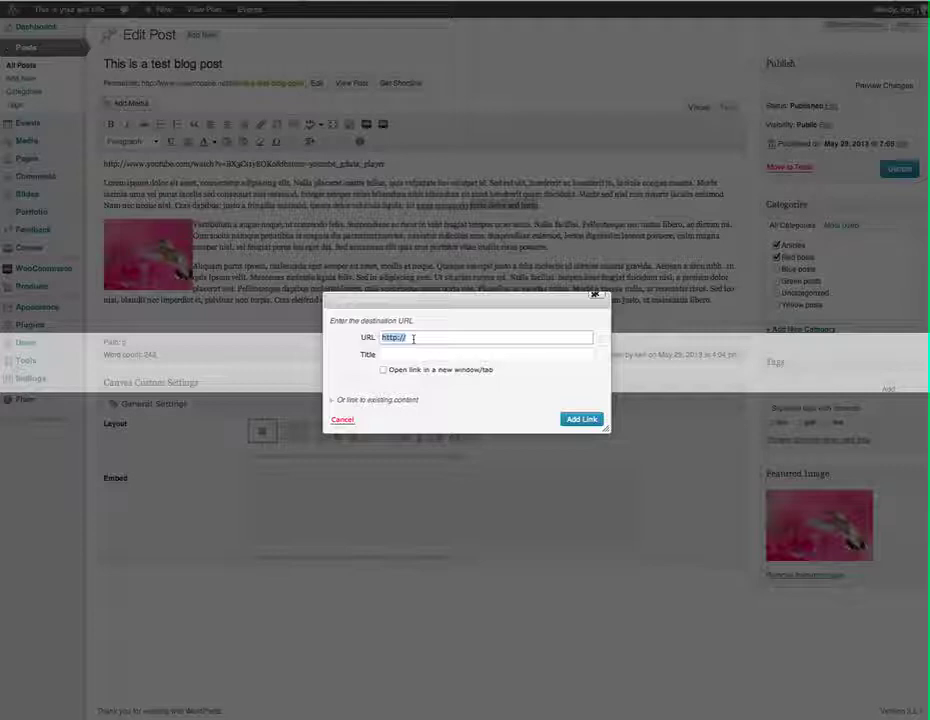
click(418, 337)
text(www)
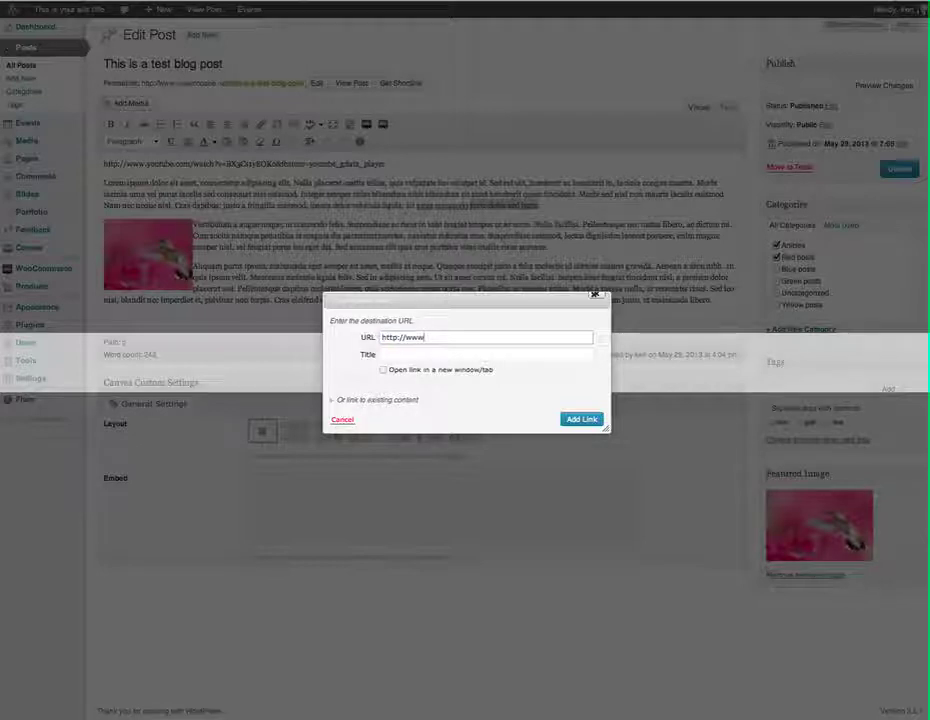
text(.google.co.uk)
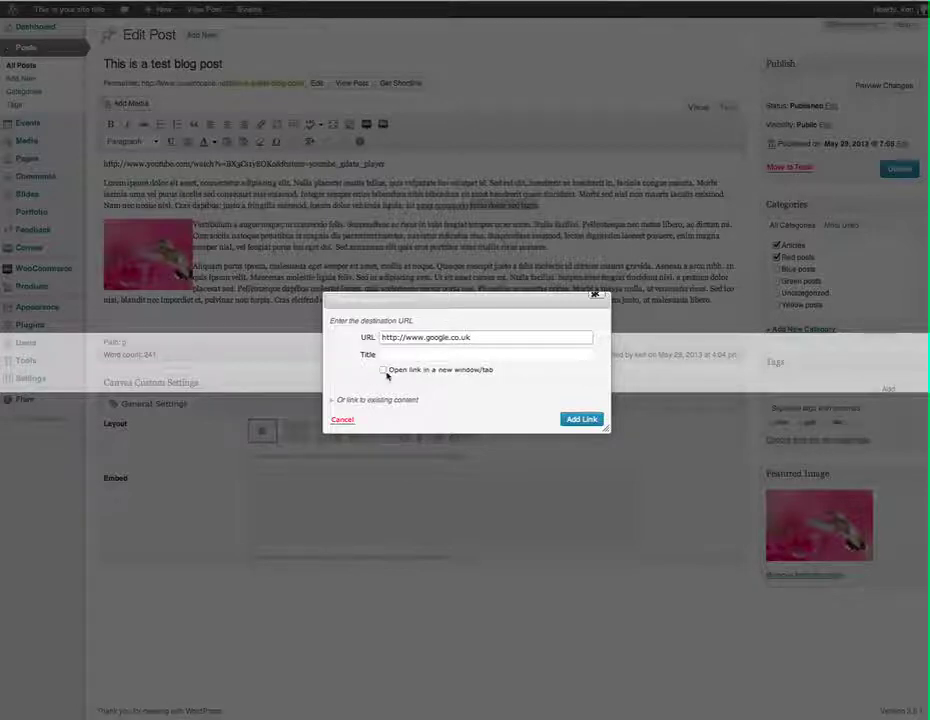
click(384, 370)
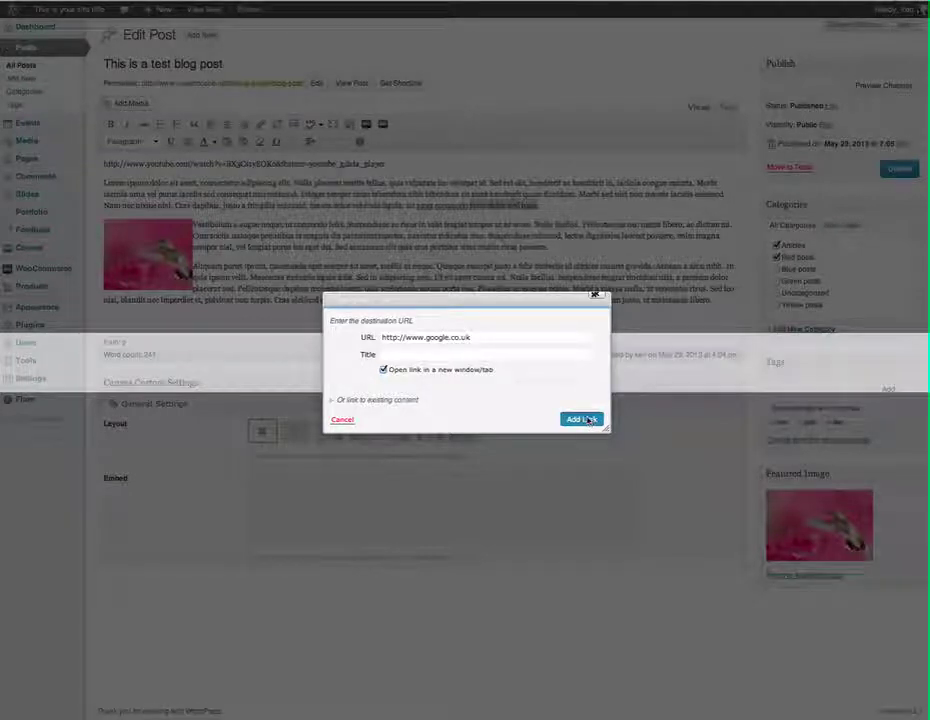
click(589, 419)
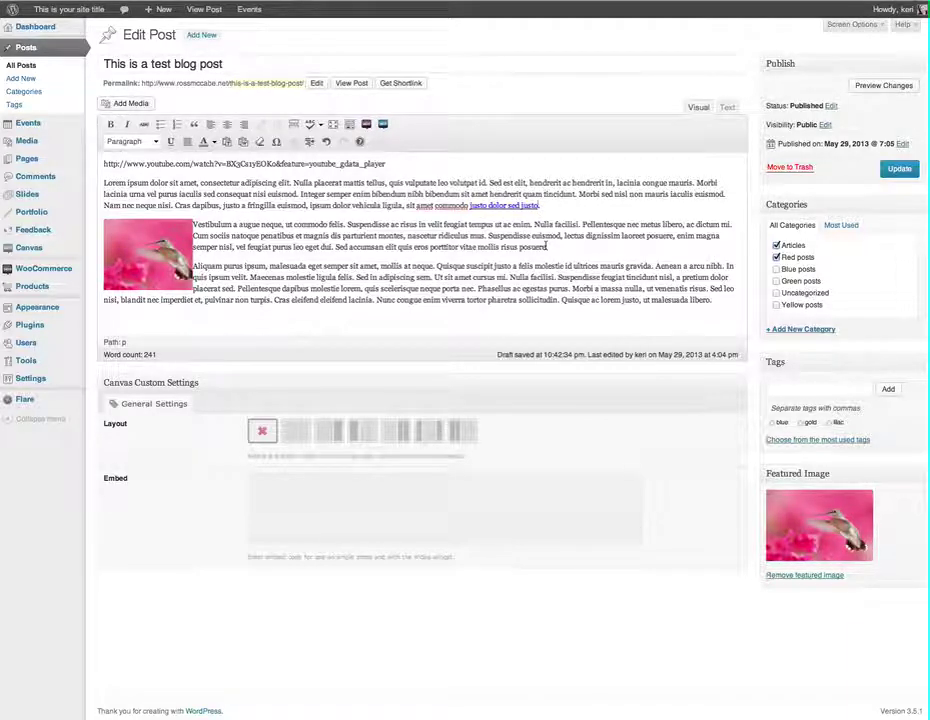
Select 'porttitor vitae mollis risus posuere' in the second paragraph and start a link
drag(547, 246, 430, 247)
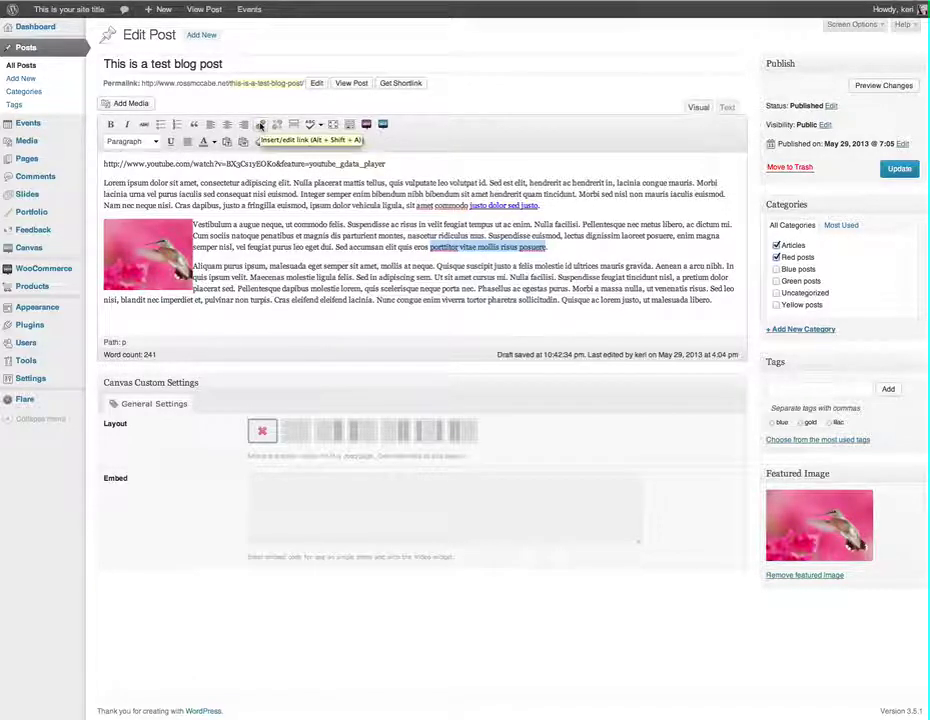
click(260, 126)
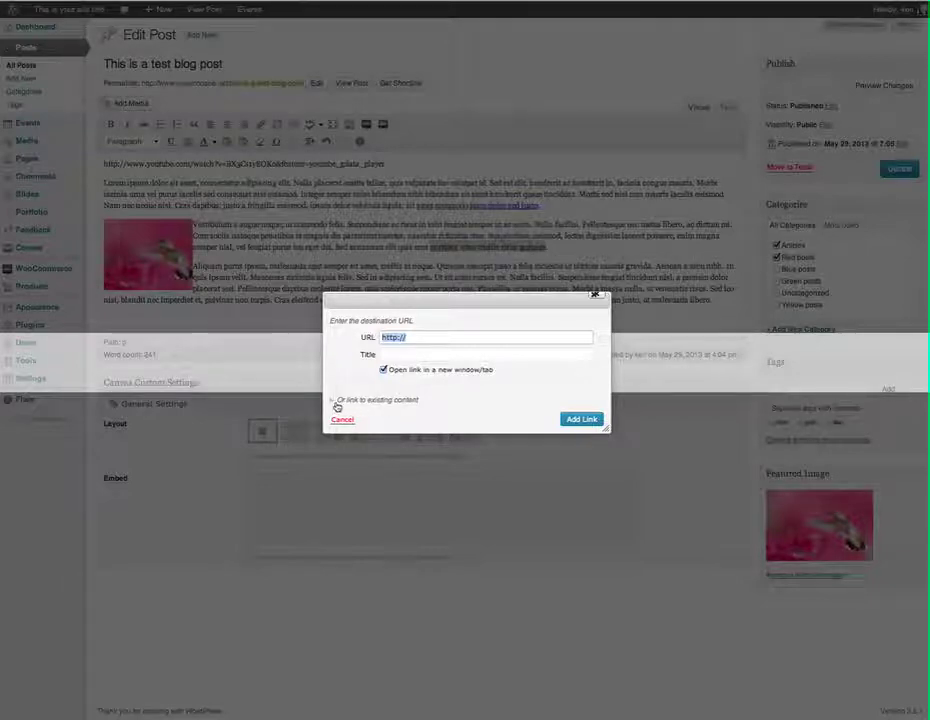
Search existing content for 'services' and link the phrase to the Services page
click(394, 403)
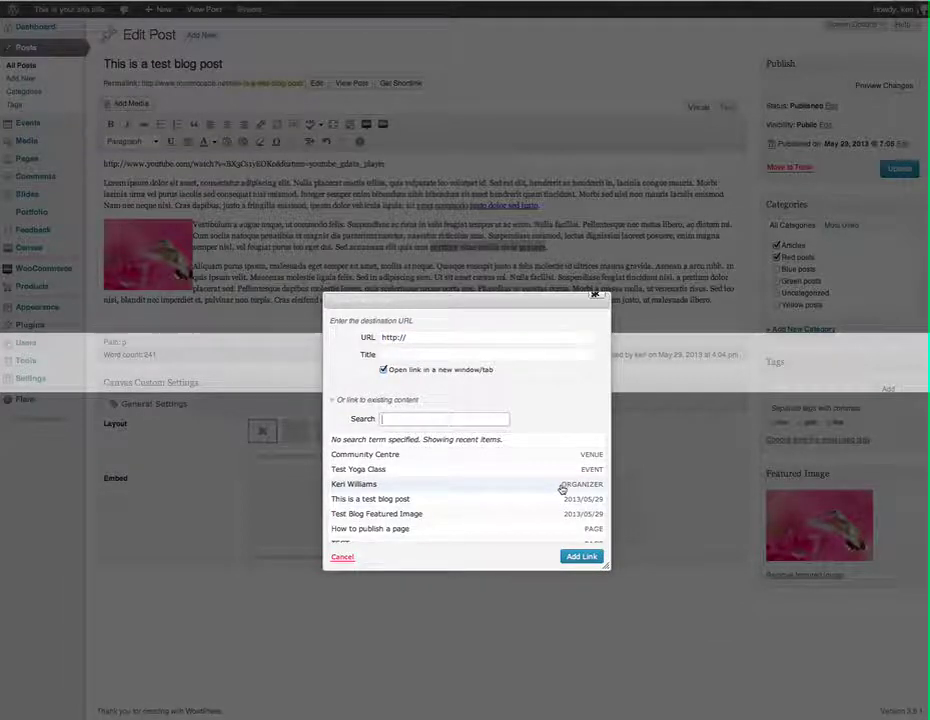
scroll(560, 490, down, 3)
scroll(561, 489, down, 10)
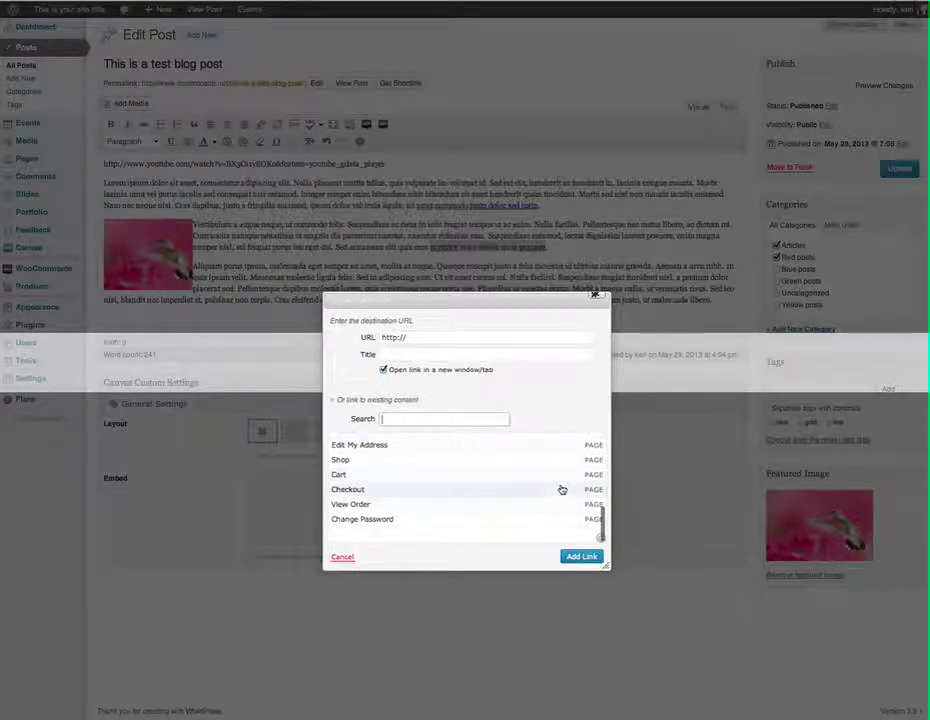
scroll(561, 489, down, 5)
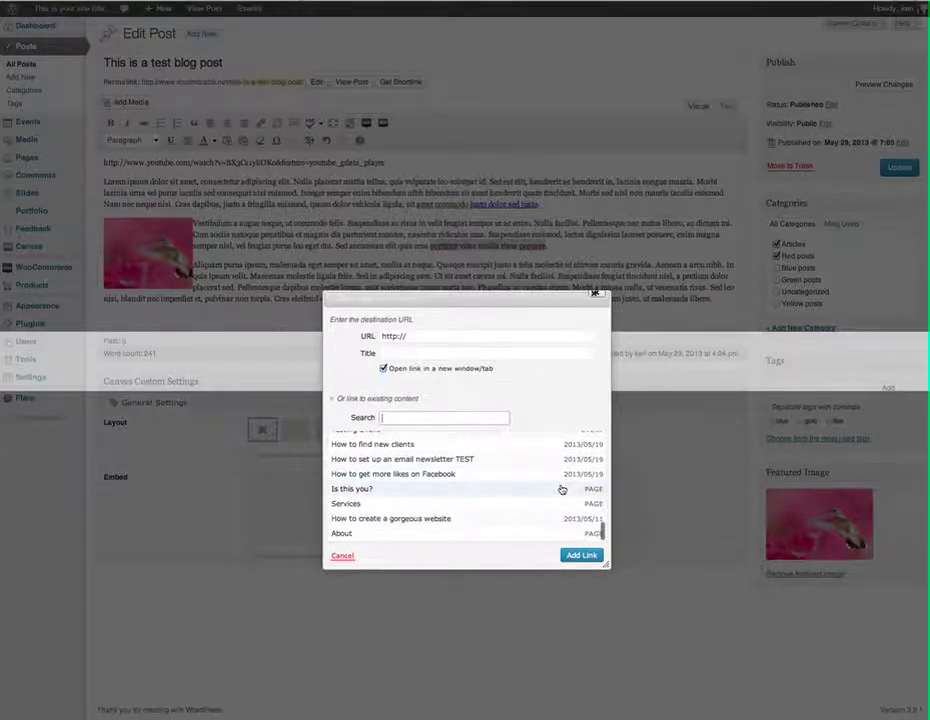
scroll(561, 489, up, 10)
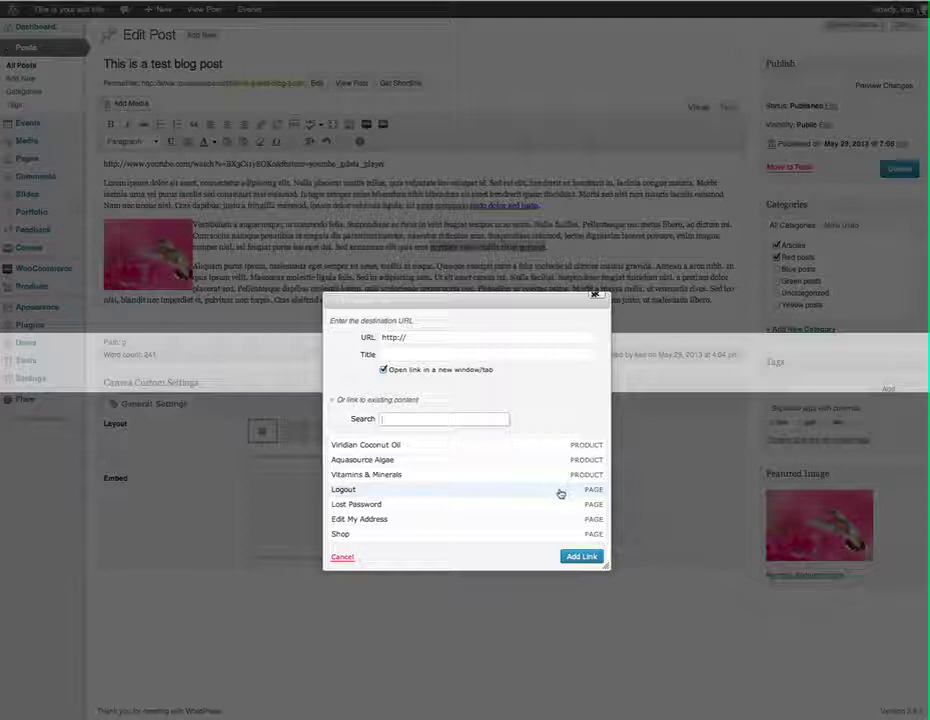
scroll(534, 504, down, 5)
scroll(536, 509, down, 3)
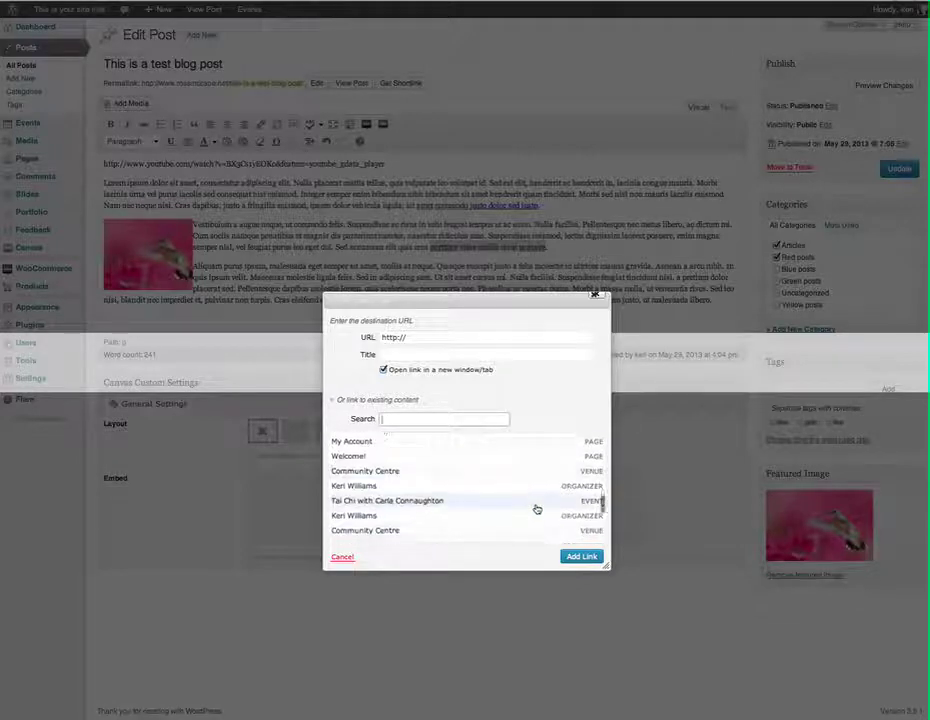
scroll(536, 509, down, 5)
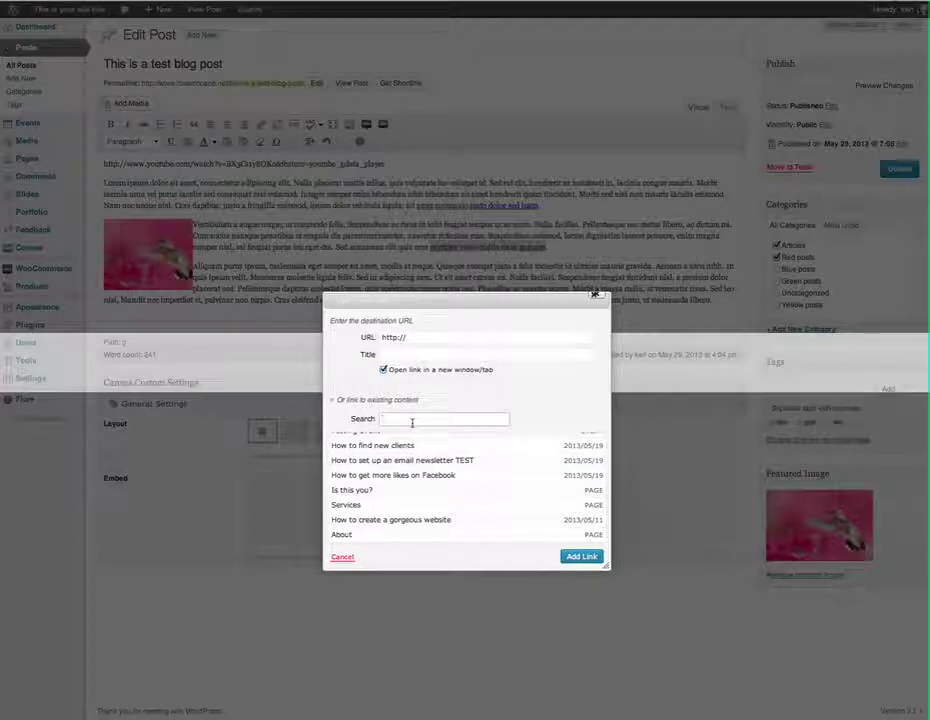
text(services)
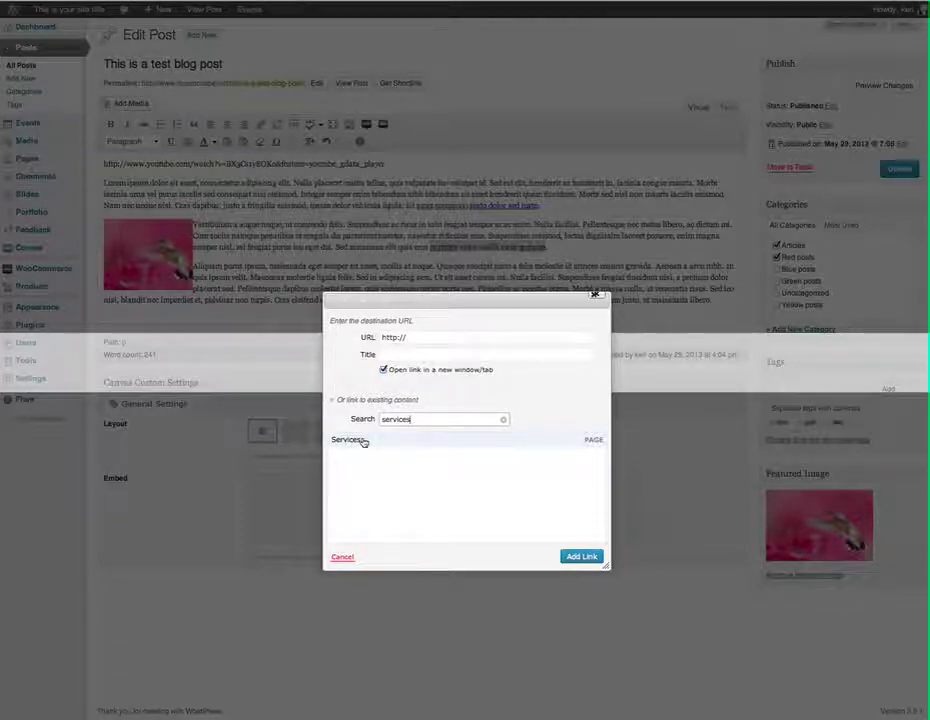
click(363, 442)
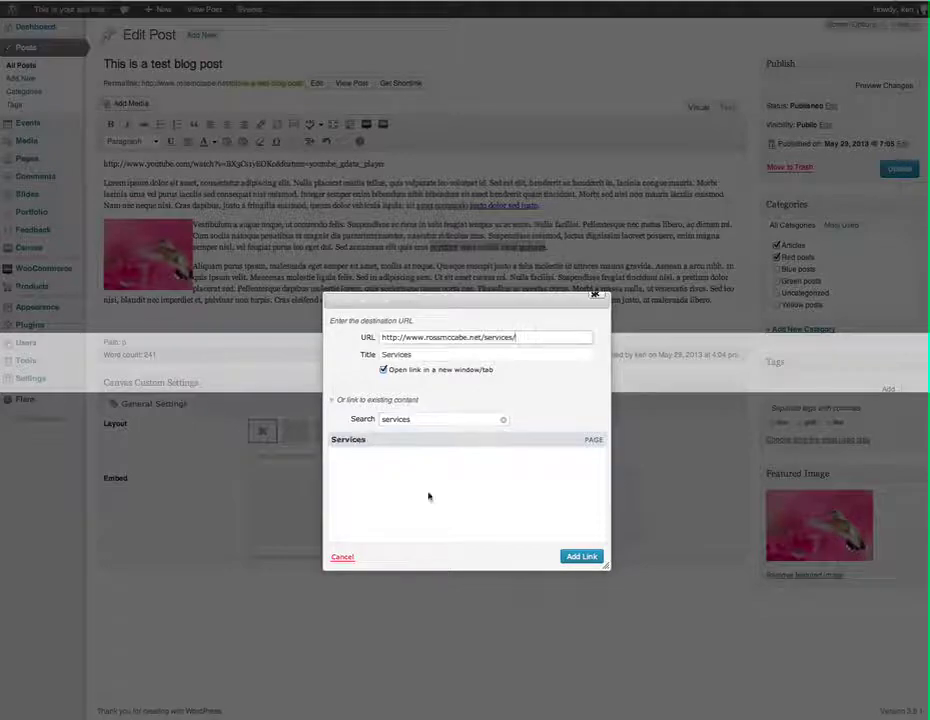
click(581, 558)
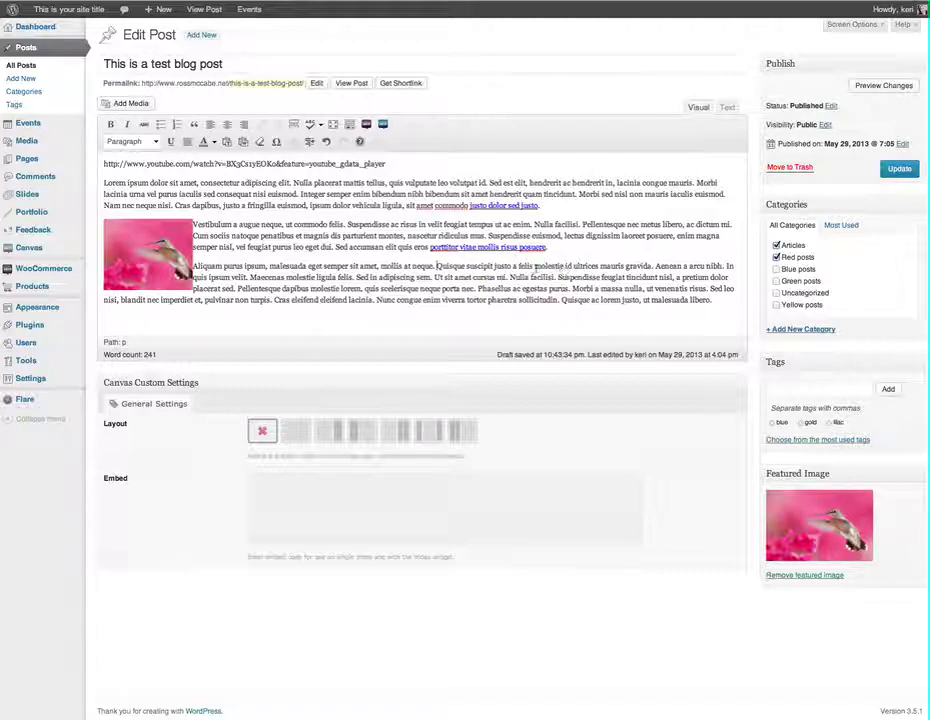
Select 'Quisque suscipit justo a felis' in the third paragraph and start a link
double_click(524, 267)
drag(510, 266, 436, 266)
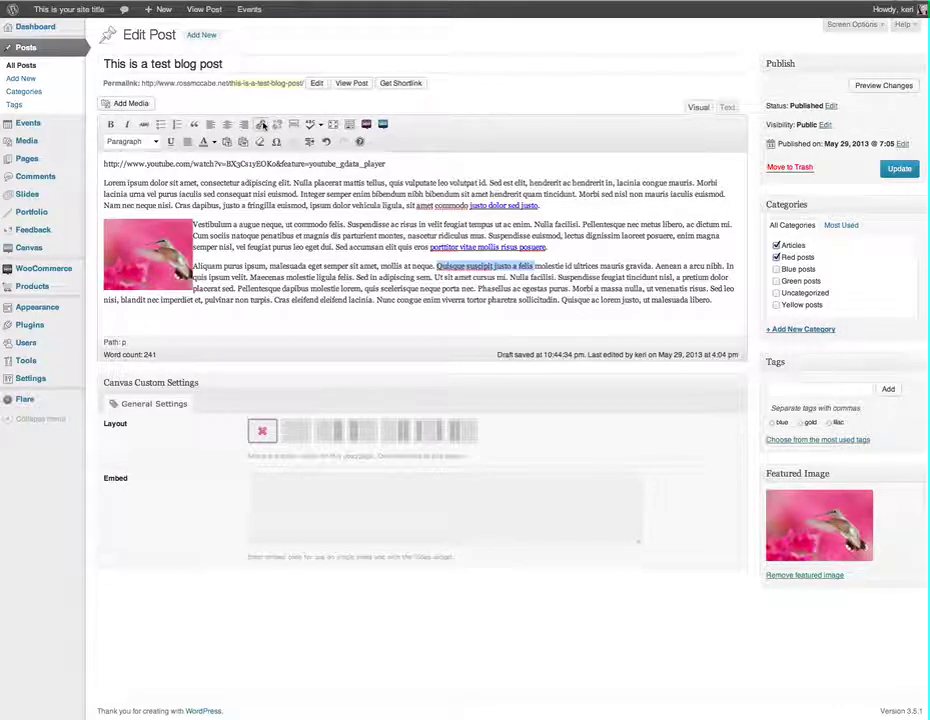
click(262, 124)
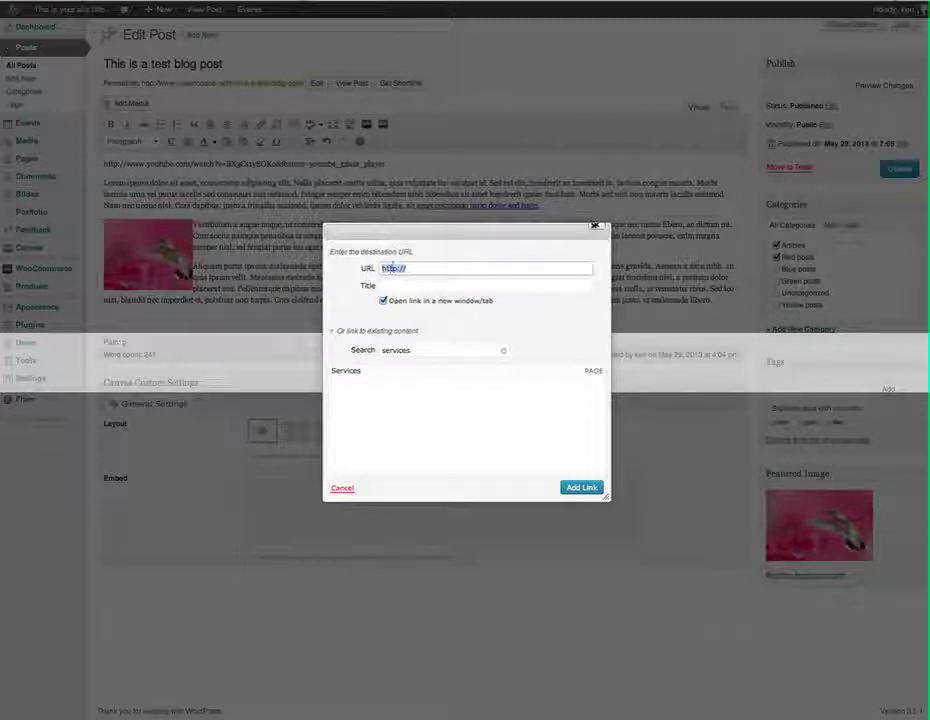
Link the phrase to a mailto: URL with the author's e-mail address
text(mailto)
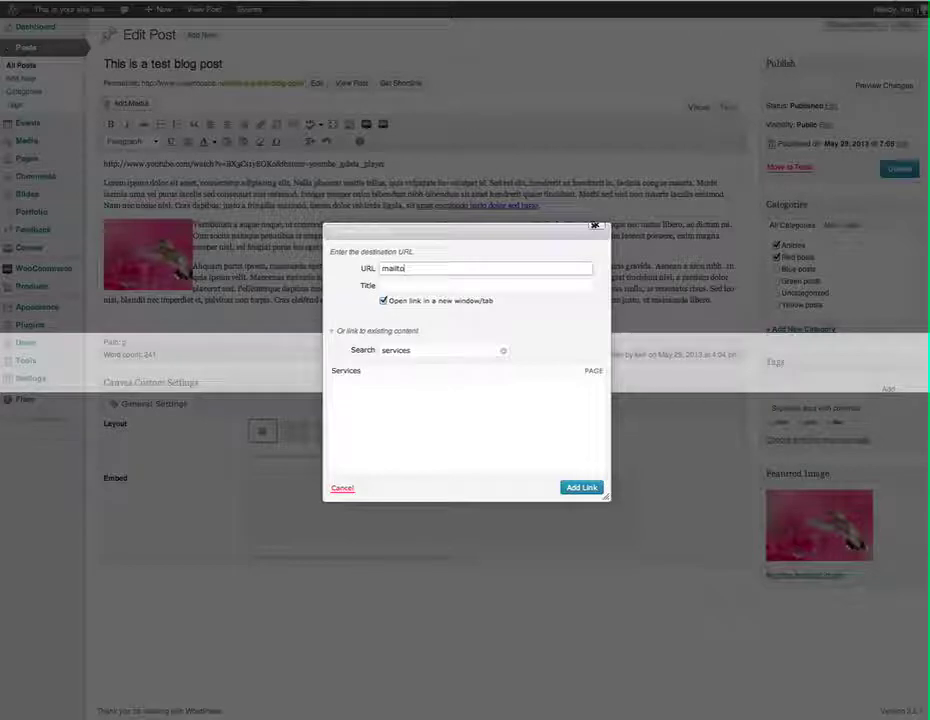
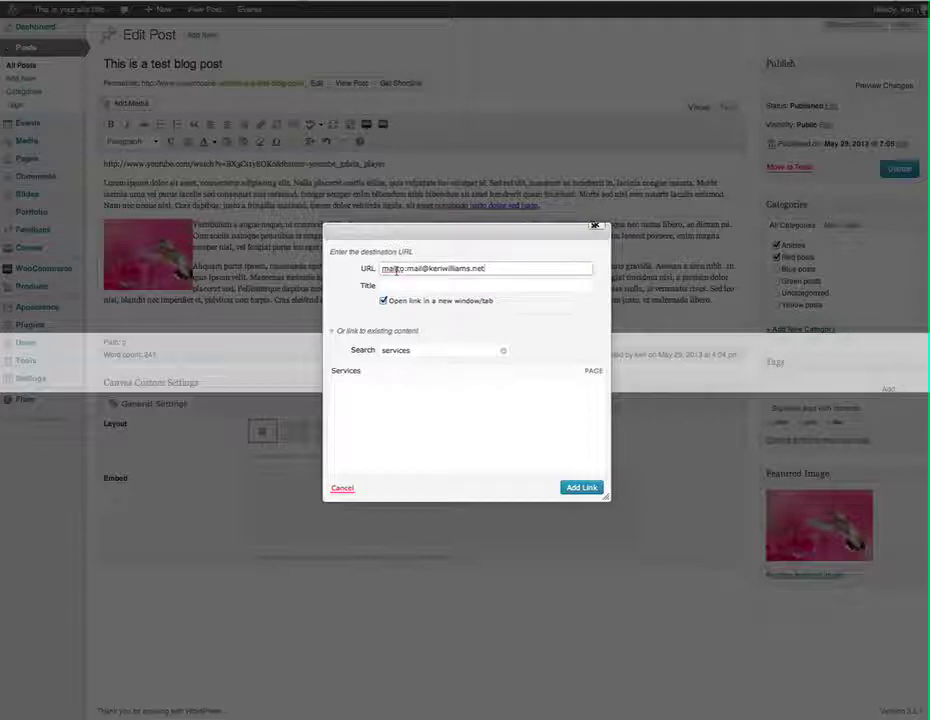
double_click(394, 269)
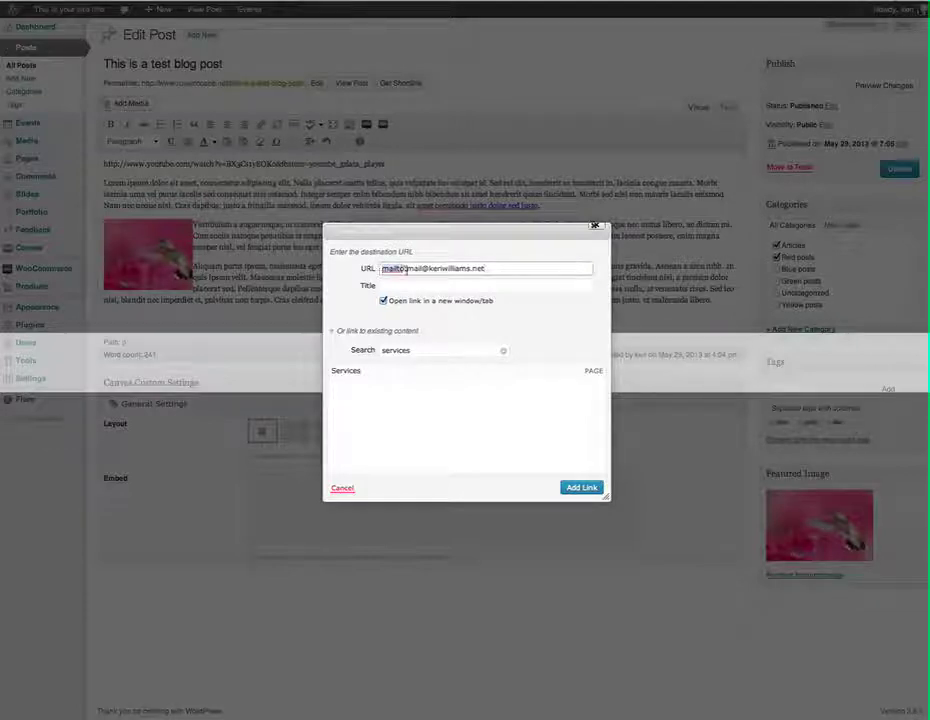
drag(407, 269, 504, 266)
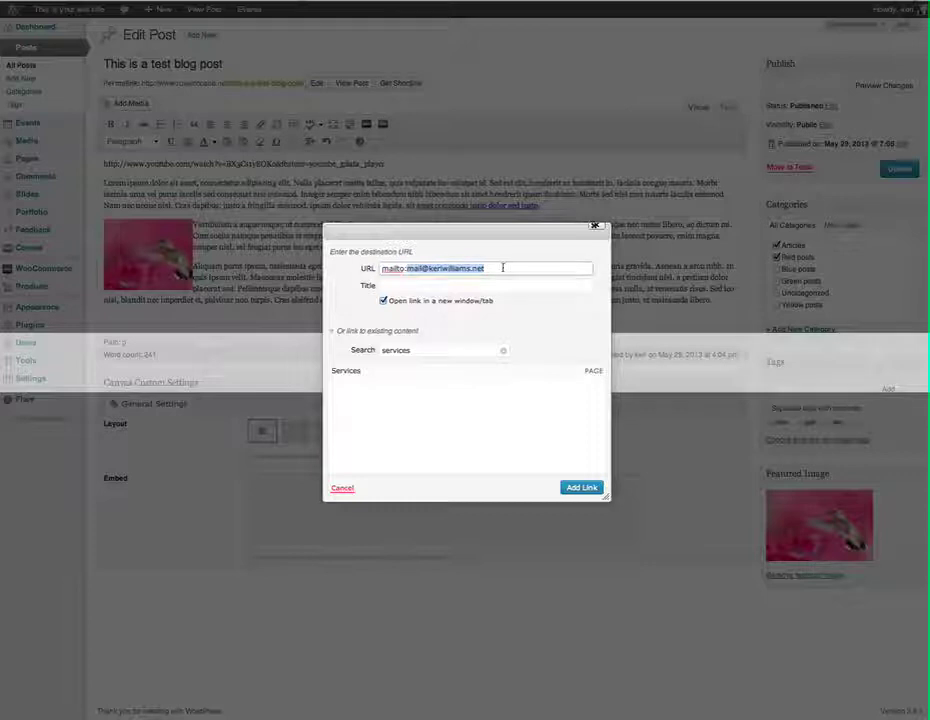
click(502, 268)
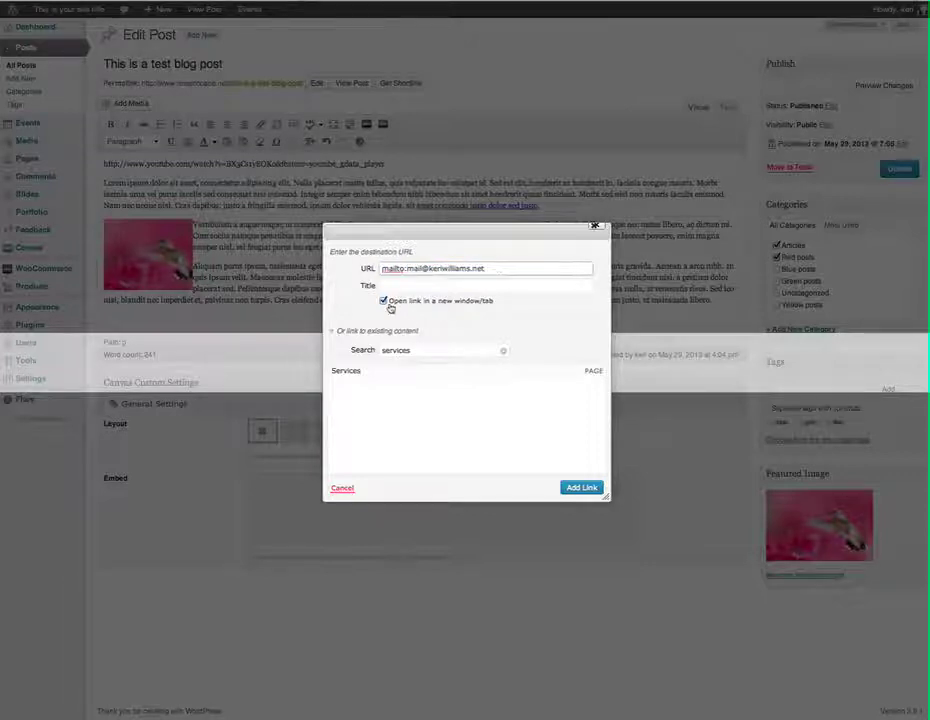
click(582, 489)
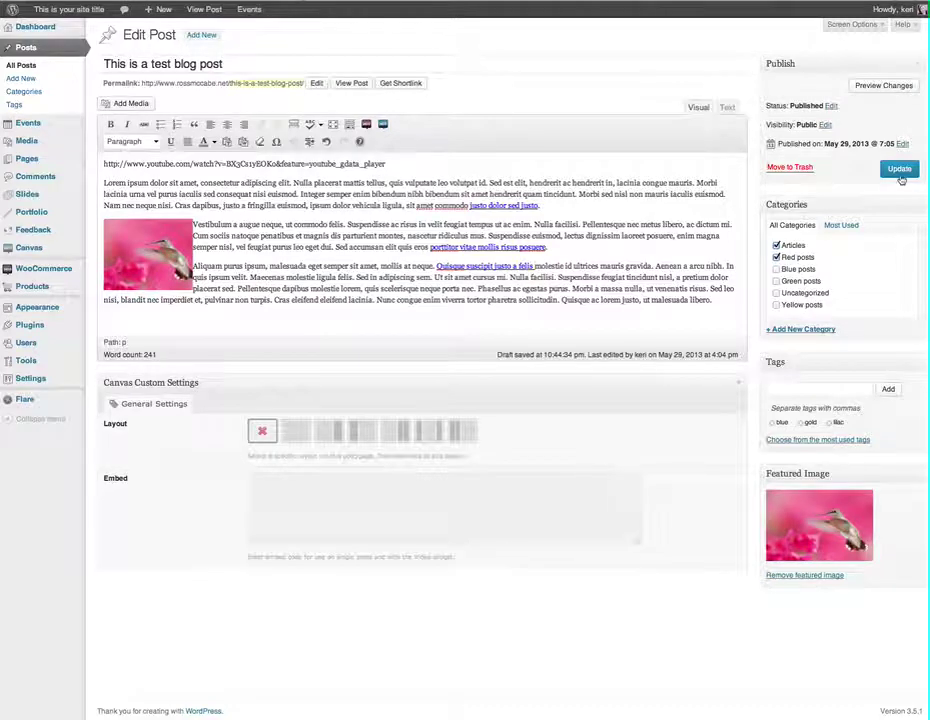
Update the post, then view the live page and scroll to the three linked phrases
click(900, 170)
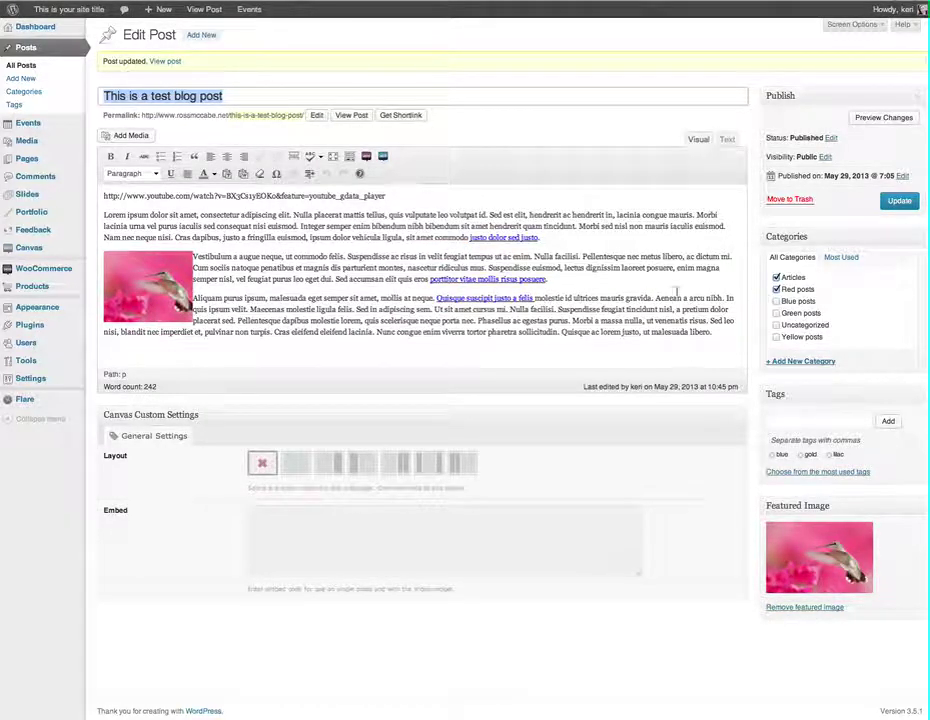
click(194, 12)
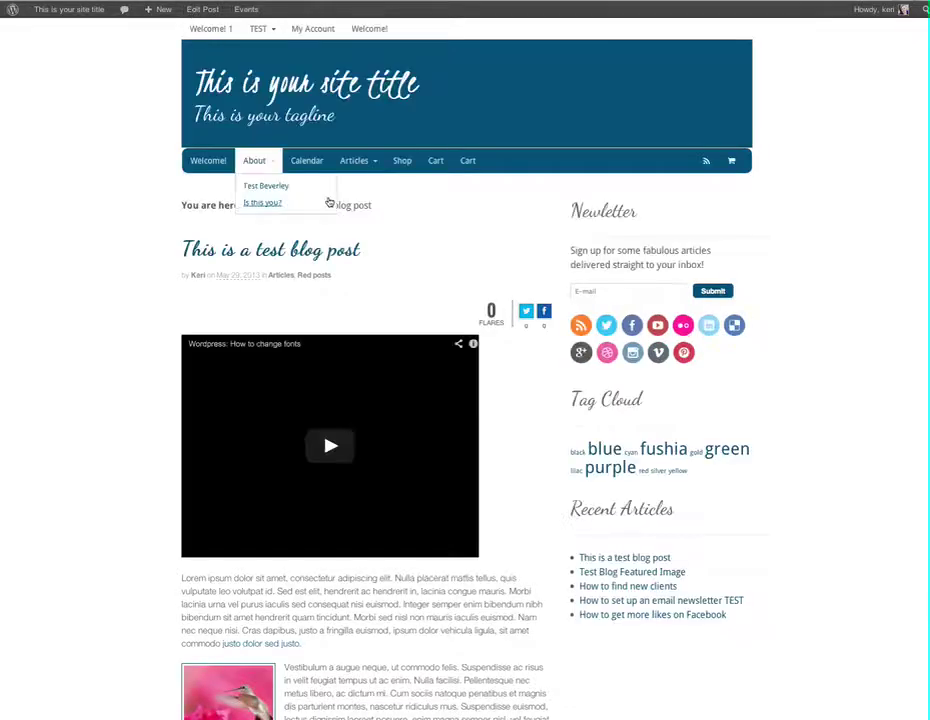
scroll(326, 201, down, 5)
scroll(397, 221, down, 4)
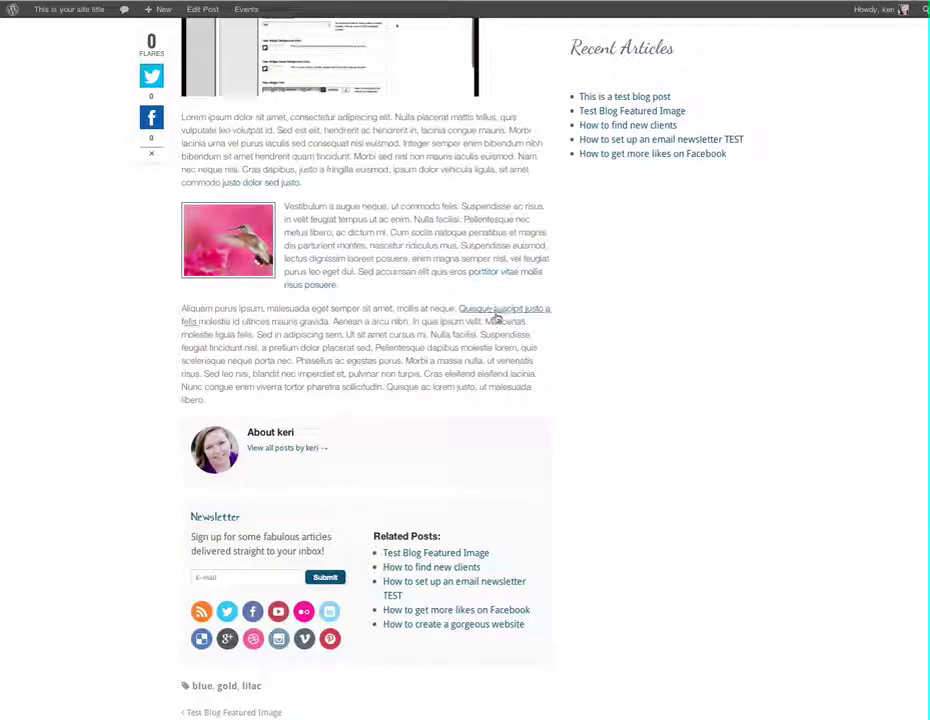
click(250, 186)
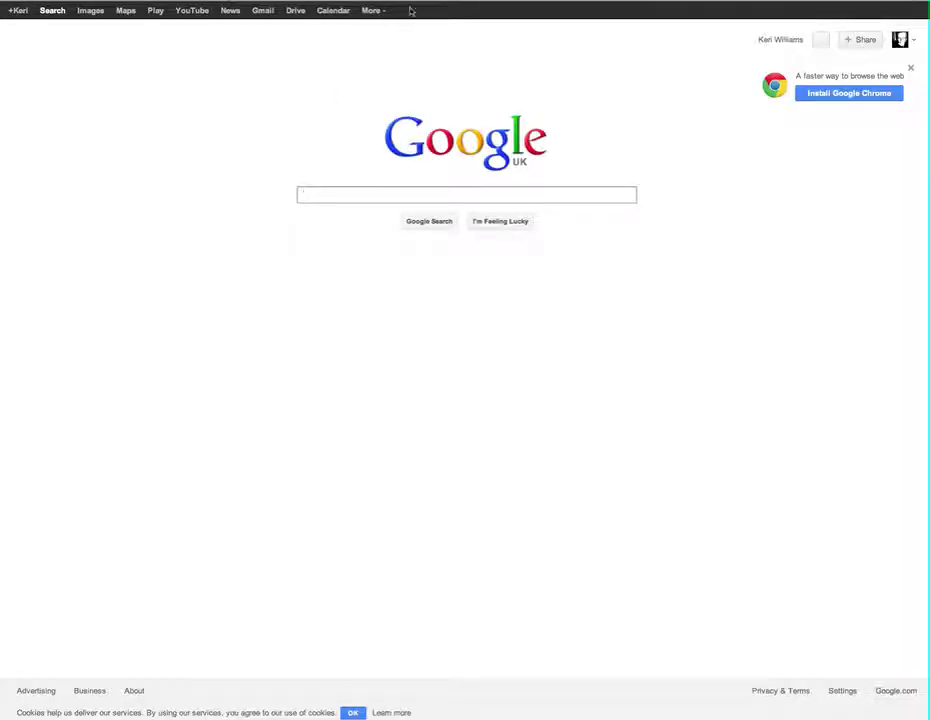
key(alt+Left)
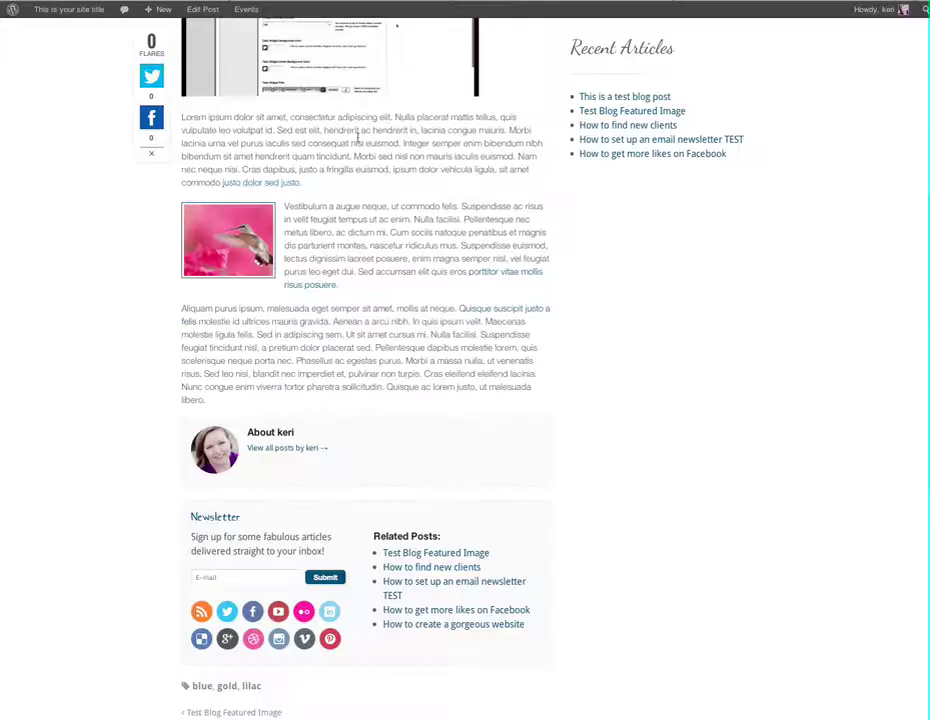
click(481, 273)
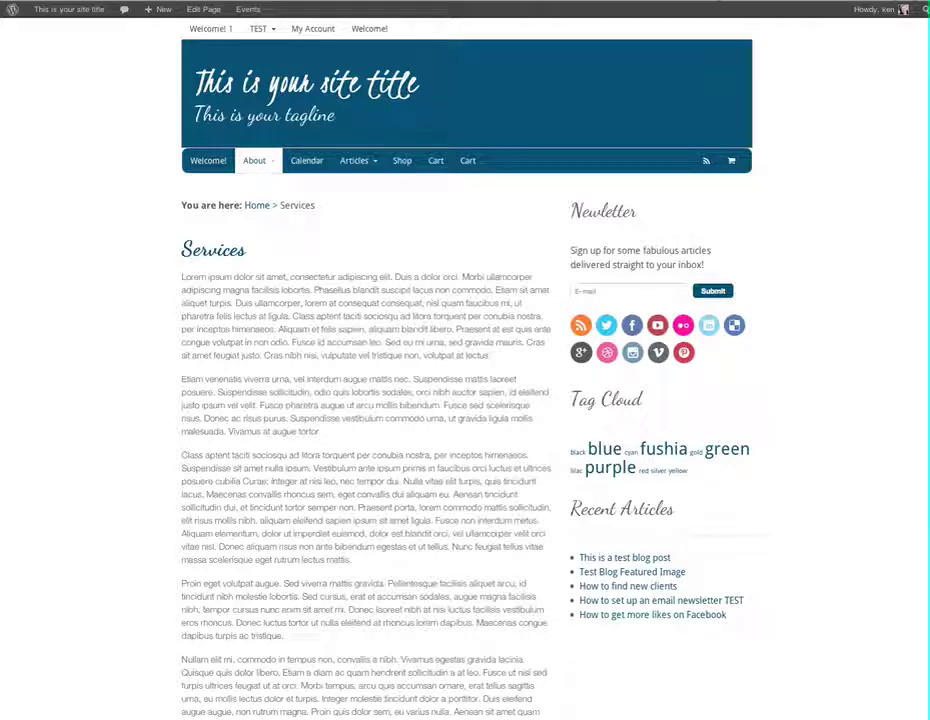
key(alt+Left)
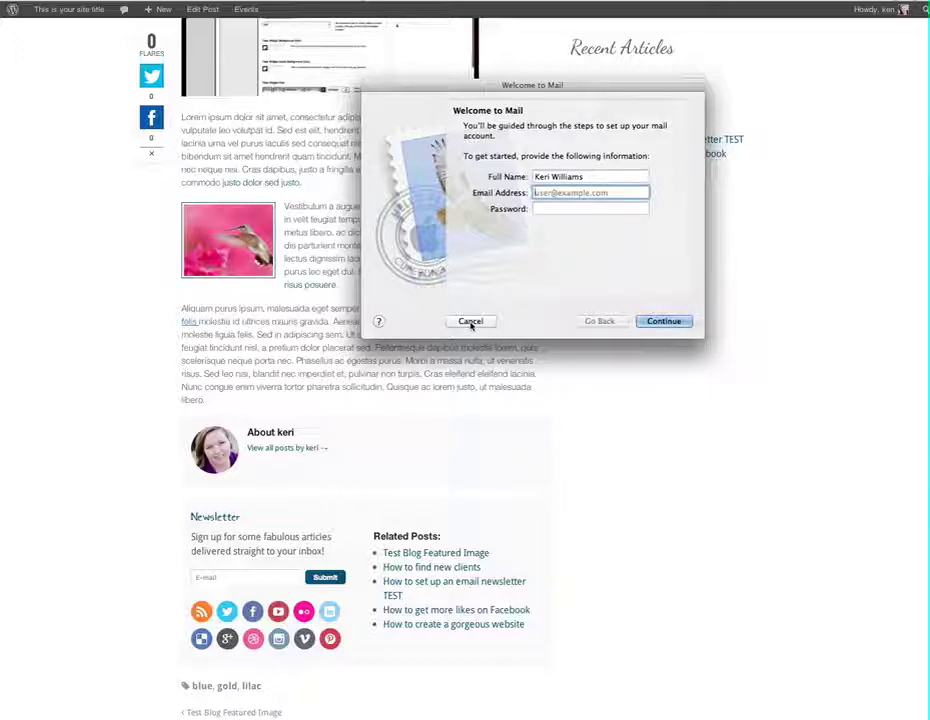
click(470, 321)
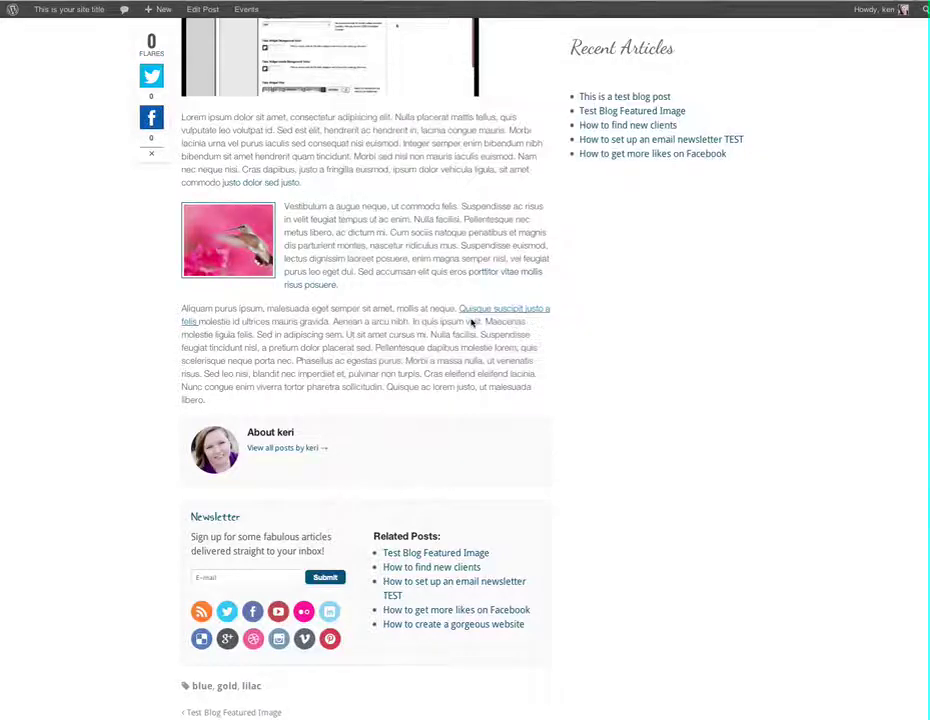